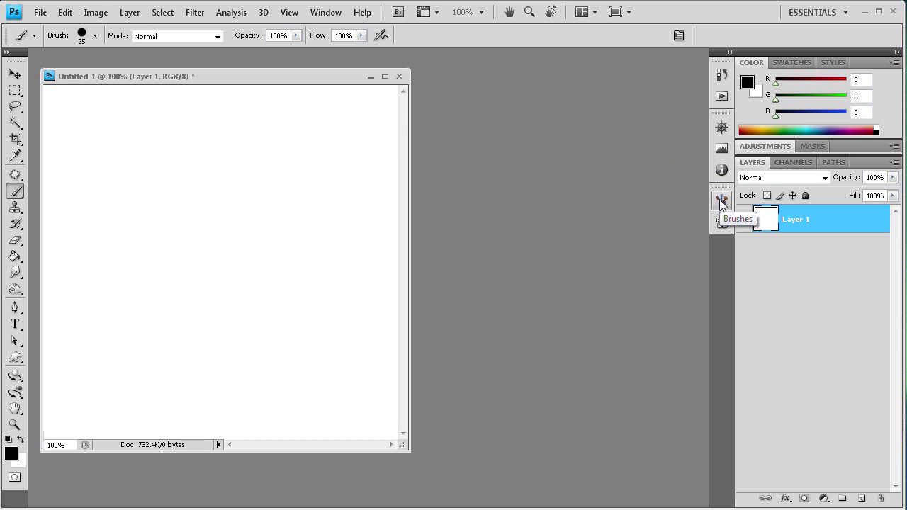
- Show the Brushes panel with its Shape Dynamics settings and close the Window menu unused
left_click(721, 201)
left_click(312, 15)
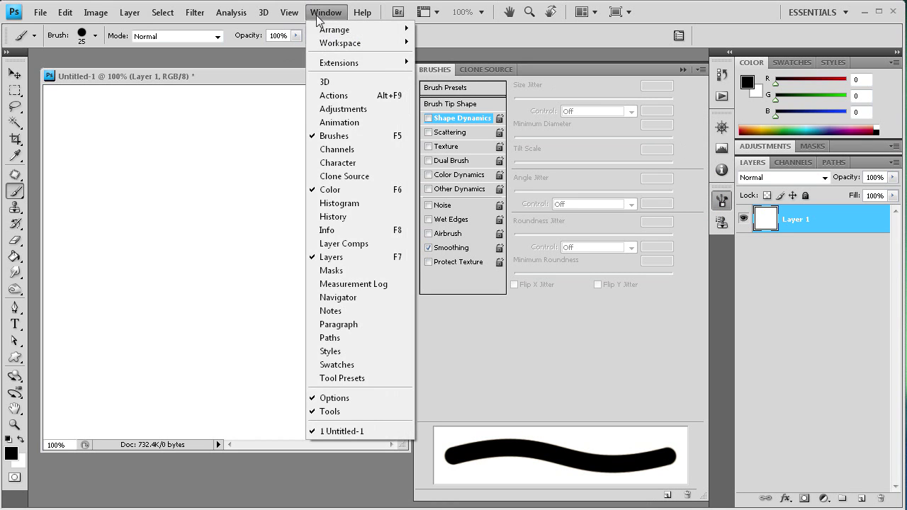
mouse_move(296, 17)
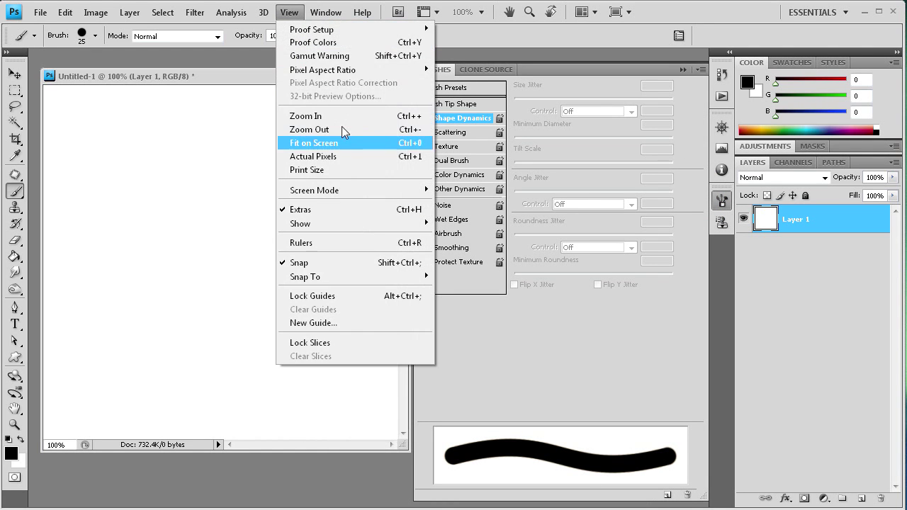
mouse_move(325, 12)
left_click(494, 29)
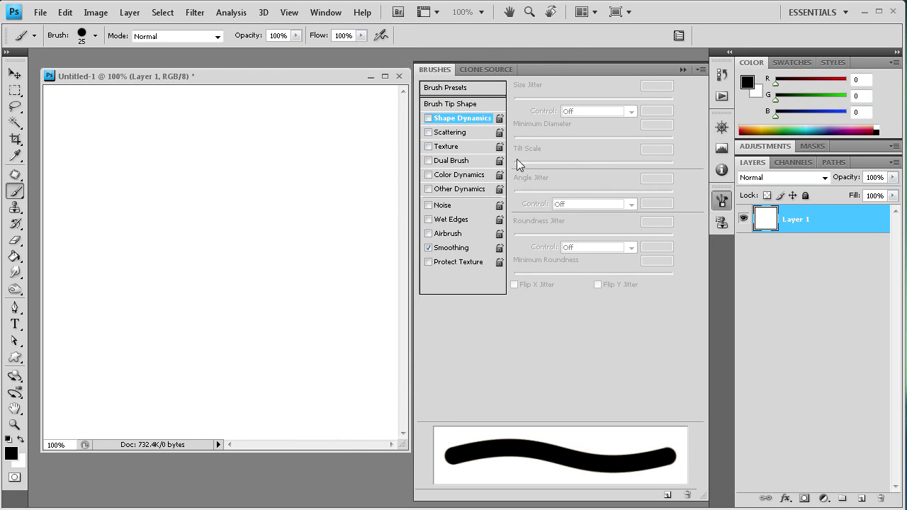
- Enable Shape Dynamics with Size Jitter controlled by Pen Pressure
left_click(430, 118)
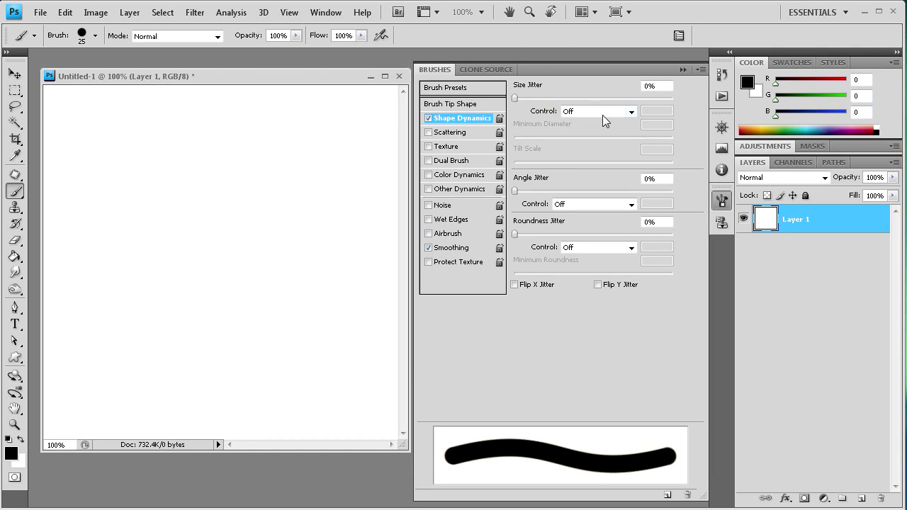
left_click(630, 112)
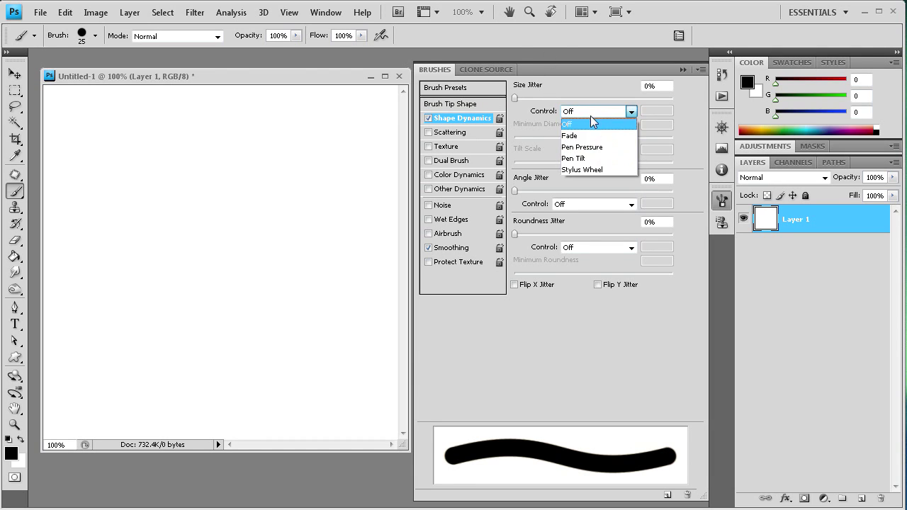
left_click(600, 147)
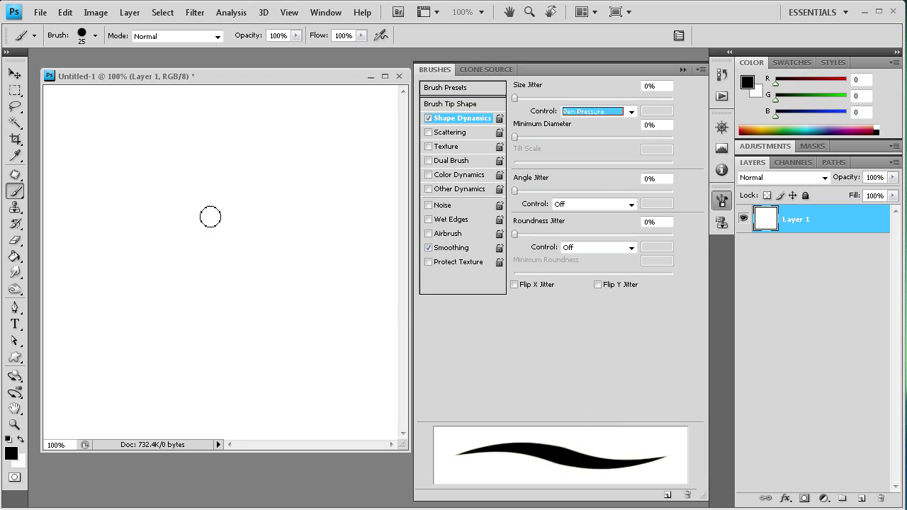
- Paint a tapering test stroke in the upper left, then undo it
mouse_move(86, 130)
left_mouse_down()
mouse_move(130, 280)
mouse_move(159, 291)
mouse_move(184, 261)
mouse_move(193, 191)
mouse_move(215, 180)
mouse_move(270, 216)
left_mouse_up()
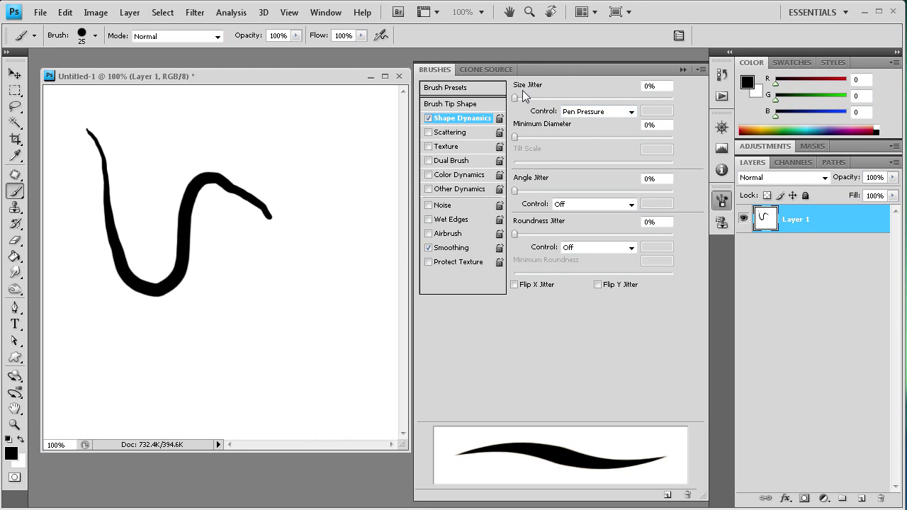
key("ctrl+alt")
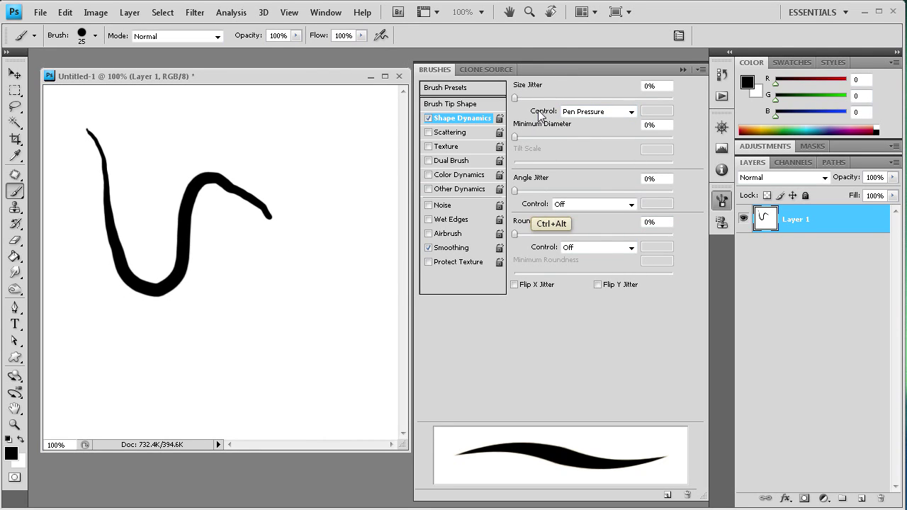
key("ctrl+alt+z")
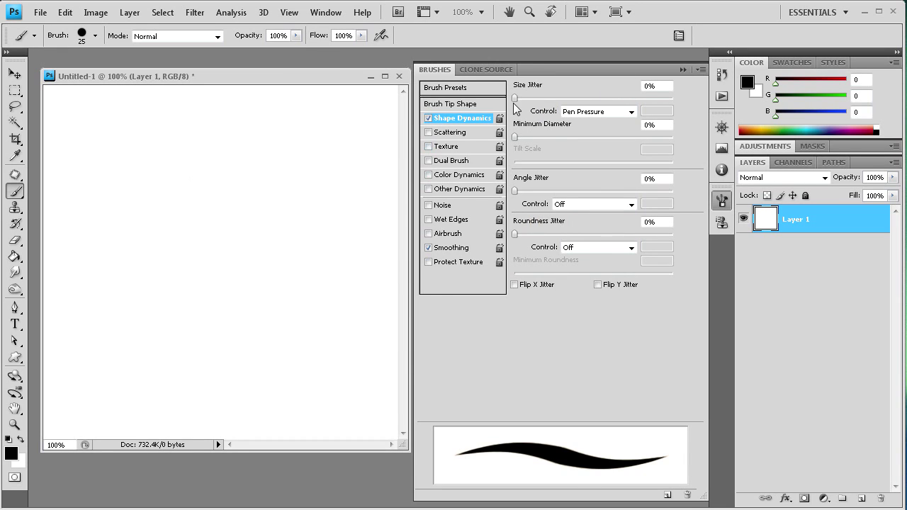
- Replace Shape Dynamics with Scattering, its Scatter Control set to Pen Pressure
left_click(428, 118)
left_click(449, 133)
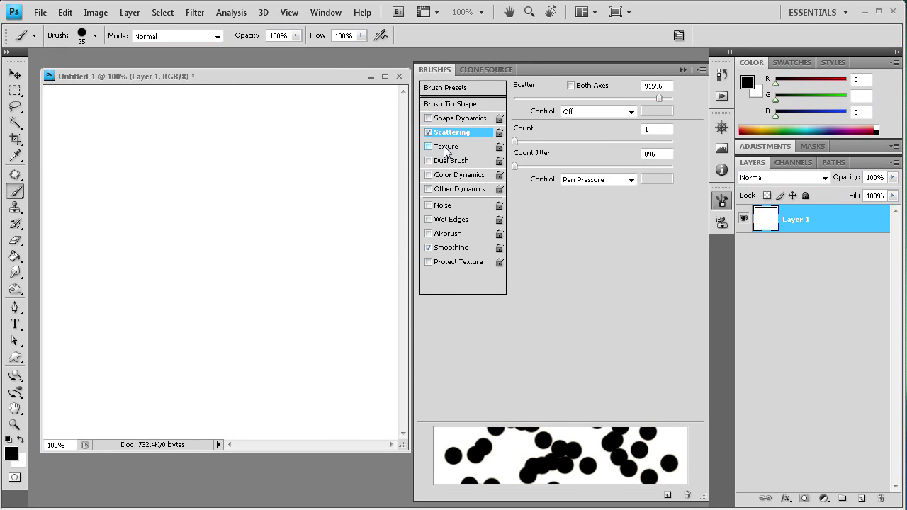
left_click(629, 112)
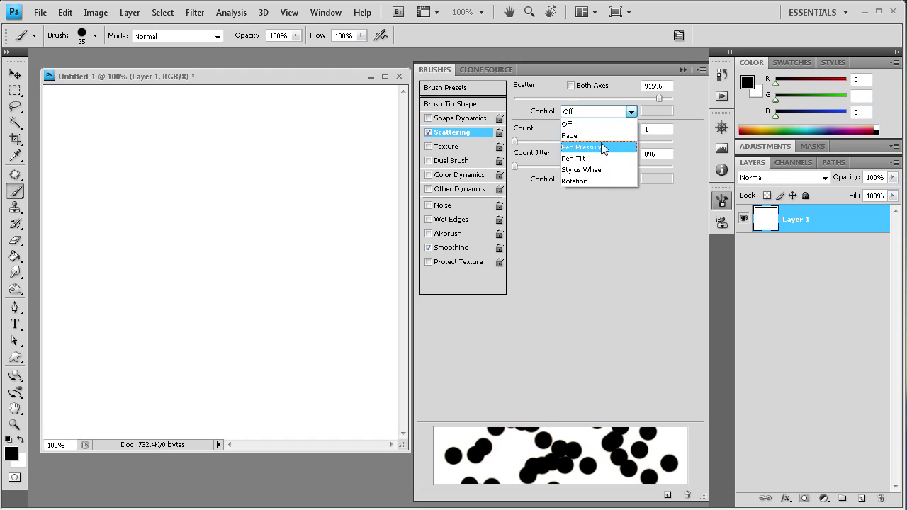
left_click(601, 142)
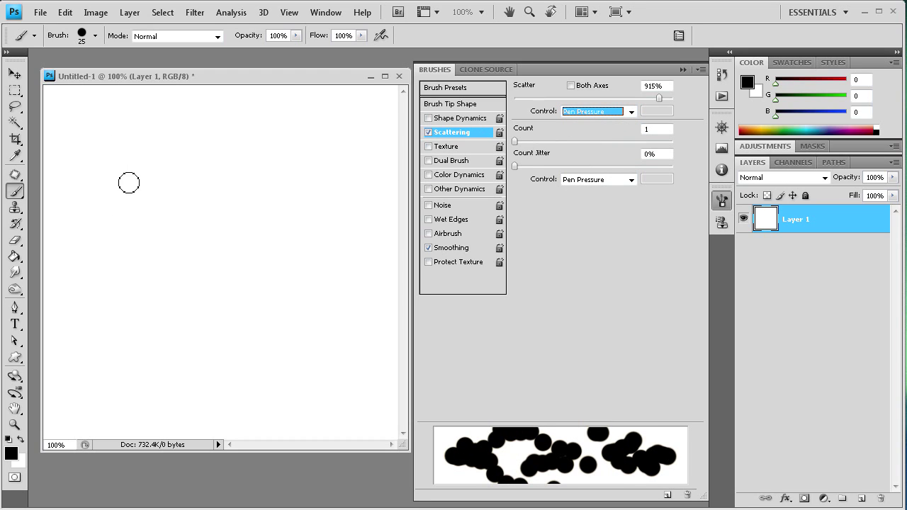
- Set the brush to size 15, test a dot and a scattered stroke, and undo both
left_click(157, 191)
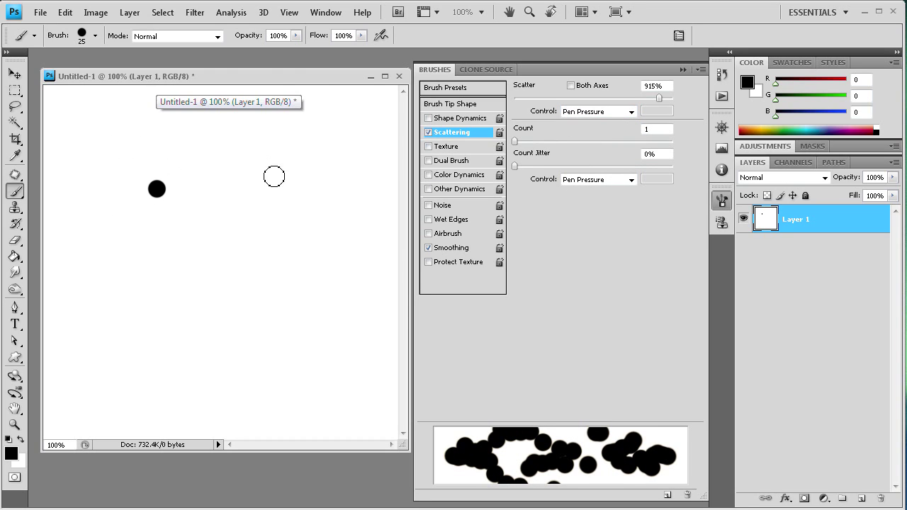
key("bracketleft")
key("bracketleft")
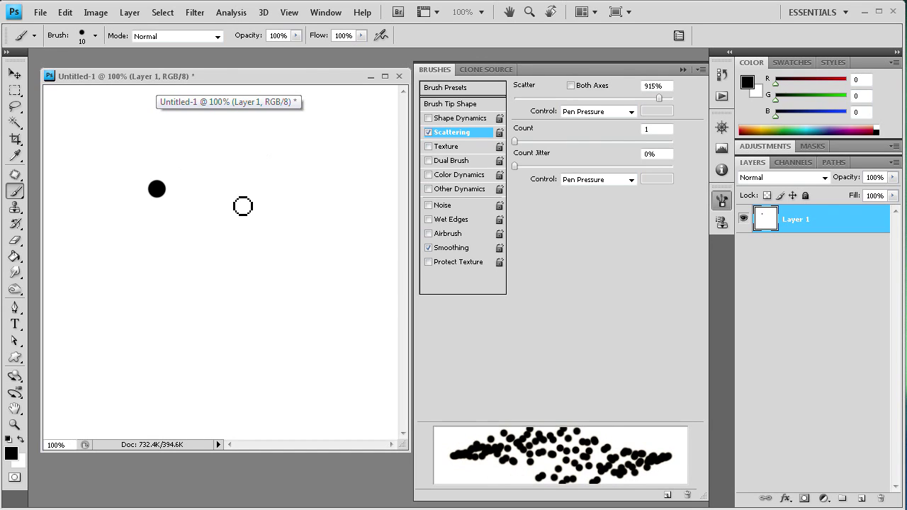
key("bracketright")
key("ctrl+z")
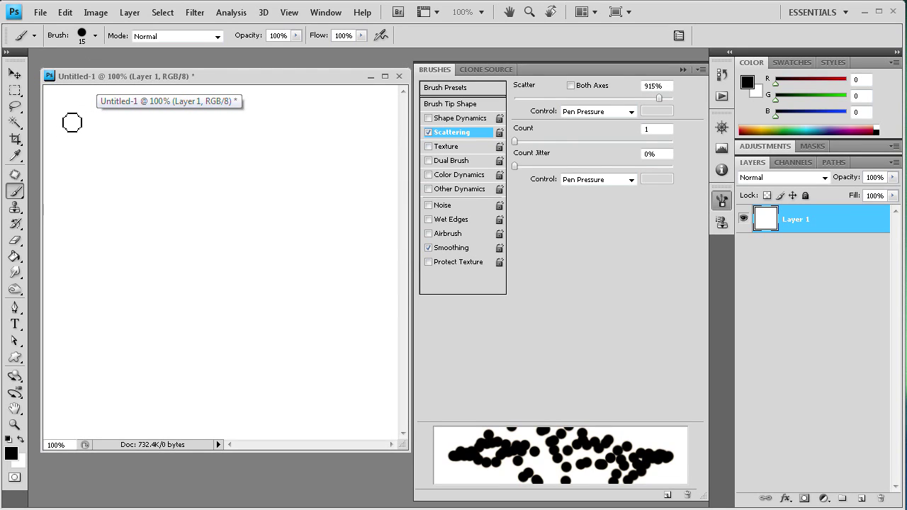
mouse_move(78, 120)
left_mouse_down()
mouse_move(125, 189)
mouse_move(148, 172)
mouse_move(247, 194)
mouse_move(287, 287)
mouse_move(335, 262)
mouse_move(354, 332)
mouse_move(386, 315)
mouse_move(400, 325)
left_mouse_up()
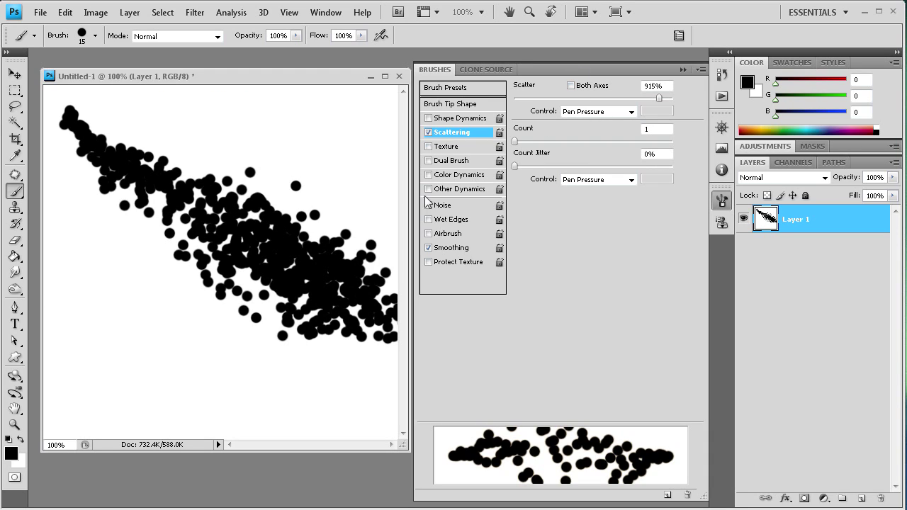
key("ctrl+alt+z")
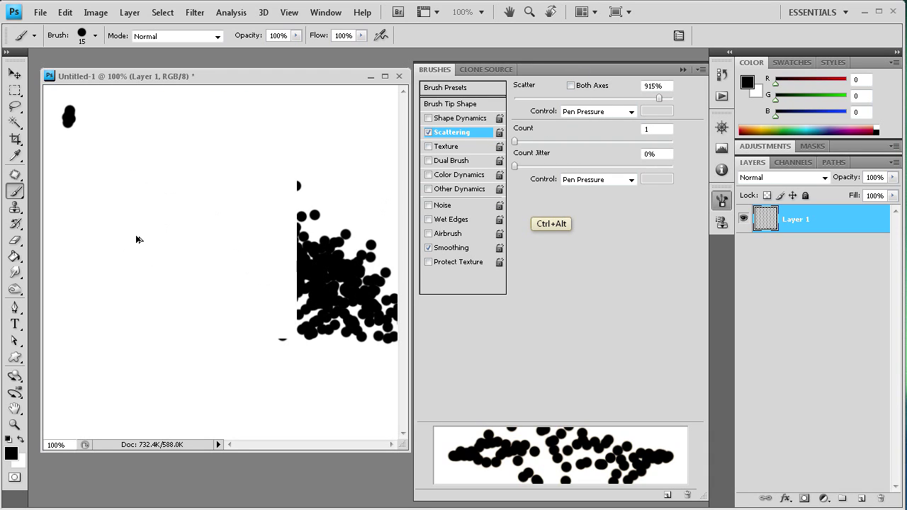
- Replace Scattering with Color Dynamics, its jitter Control set to Pen Pressure
left_click(428, 132)
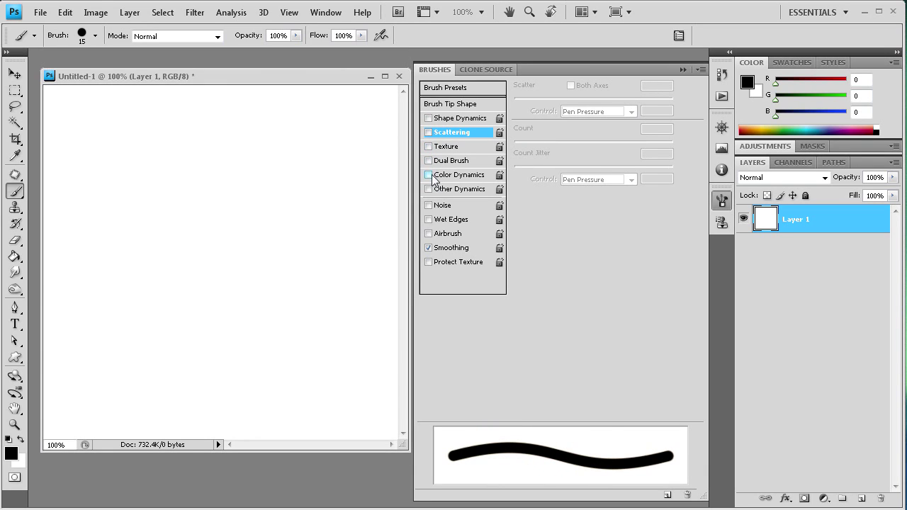
left_click(428, 175)
left_click(461, 177)
left_click(616, 106)
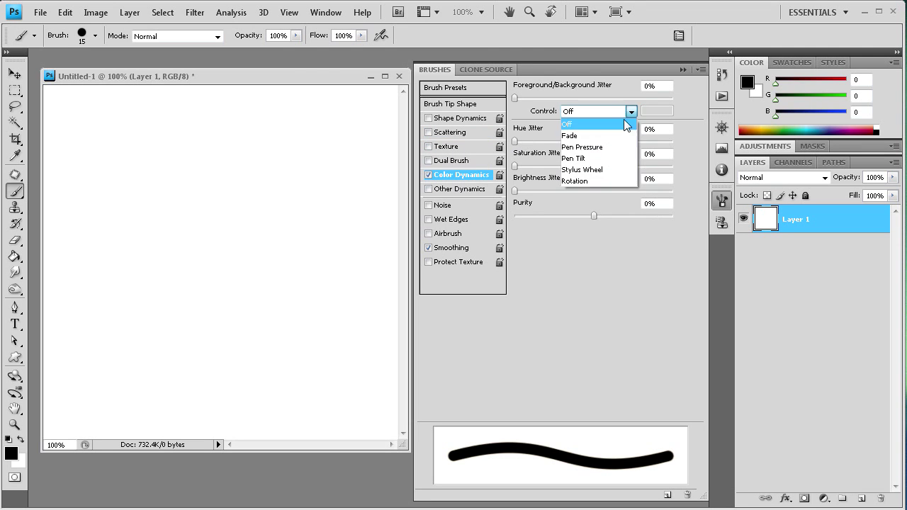
left_click(605, 146)
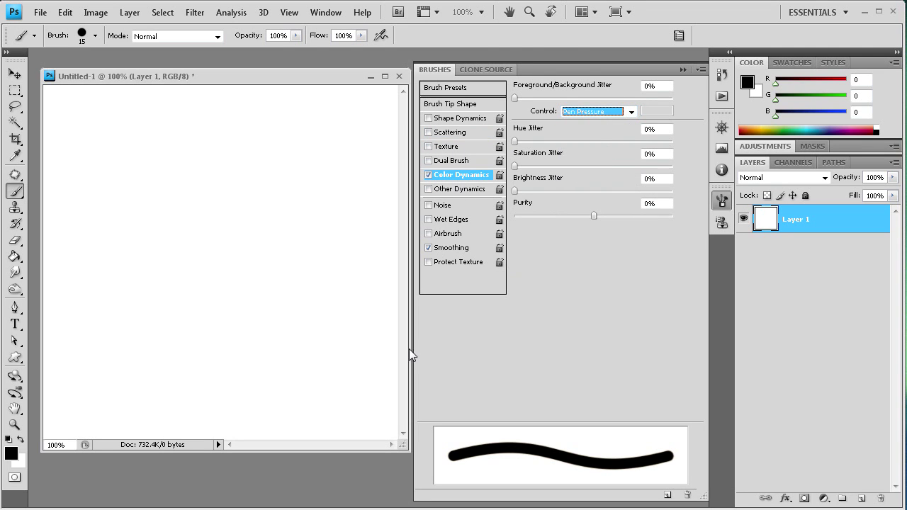
- Set foreground to bright red (244,15,15), background to dark green, and paint a test stroke
left_click(13, 457)
left_click(660, 274)
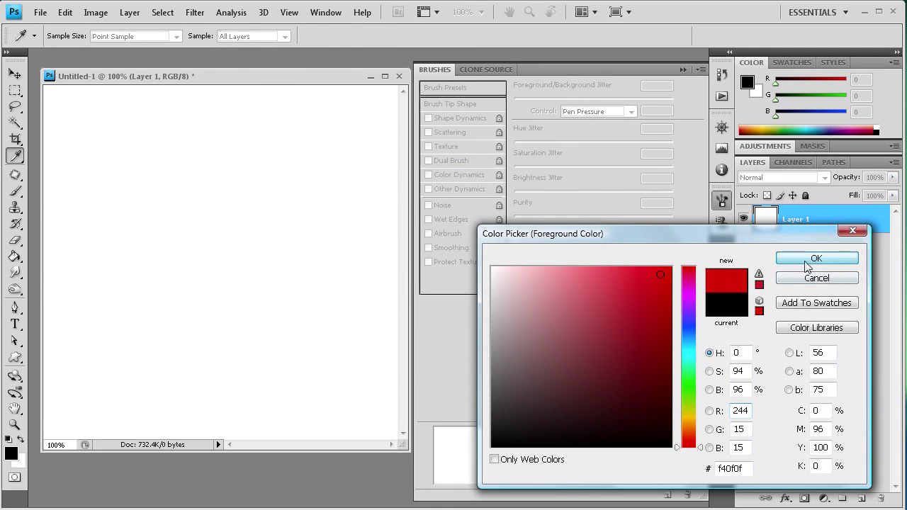
left_click(806, 260)
left_click(21, 464)
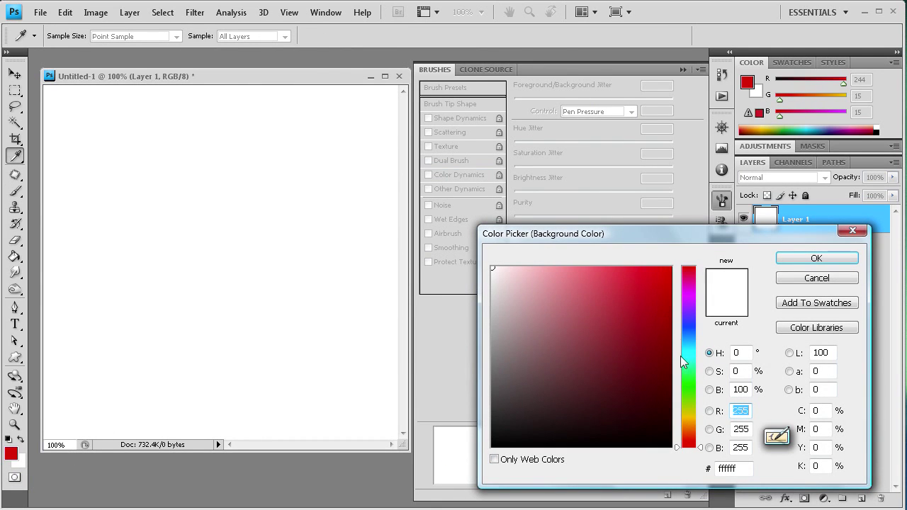
left_click(685, 384)
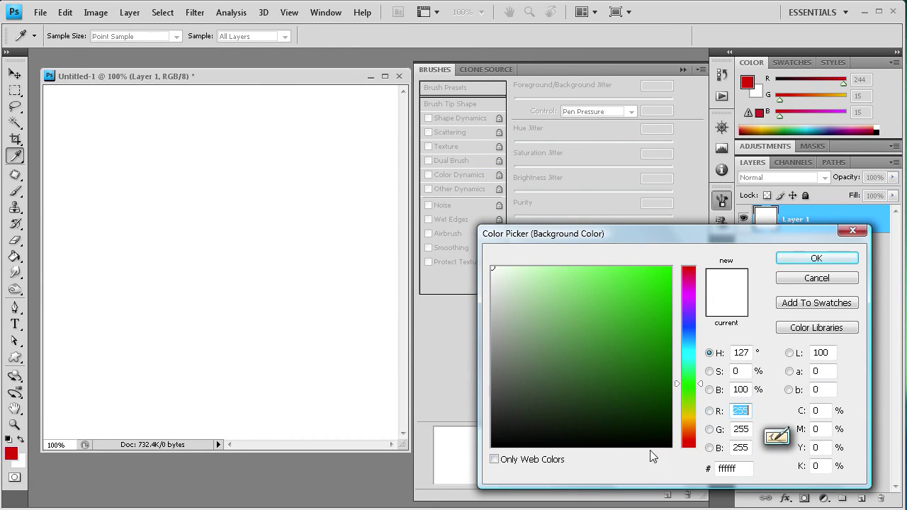
left_click(651, 394)
left_click(782, 259)
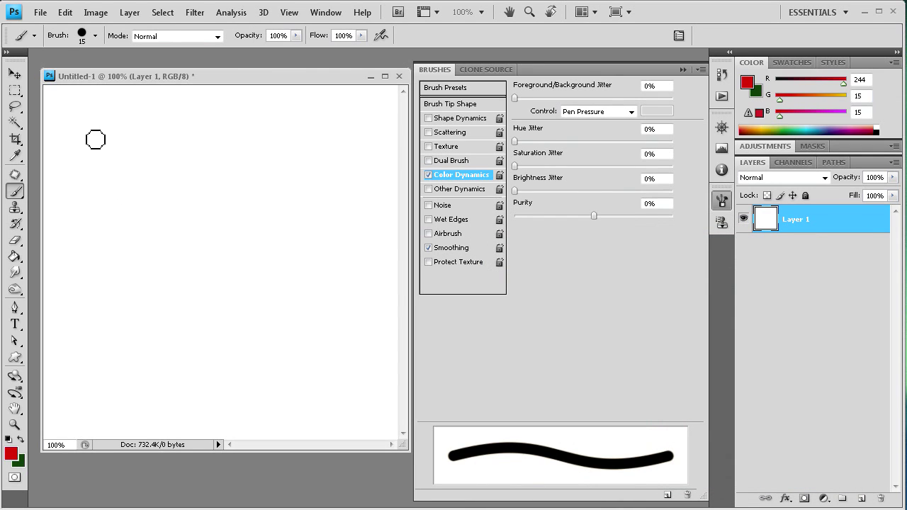
mouse_move(94, 131)
left_mouse_down()
mouse_move(201, 244)
mouse_move(223, 231)
mouse_move(238, 159)
mouse_move(267, 141)
mouse_move(297, 195)
mouse_move(287, 264)
mouse_move(305, 298)
mouse_move(337, 258)
mouse_move(342, 195)
mouse_move(373, 160)
mouse_move(383, 204)
mouse_move(360, 293)
mouse_move(295, 351)
mouse_move(243, 353)
mouse_move(156, 290)
mouse_move(136, 297)
mouse_move(126, 320)
mouse_move(143, 359)
mouse_move(188, 389)
mouse_move(211, 397)
mouse_move(272, 371)
mouse_move(348, 395)
left_mouse_up()
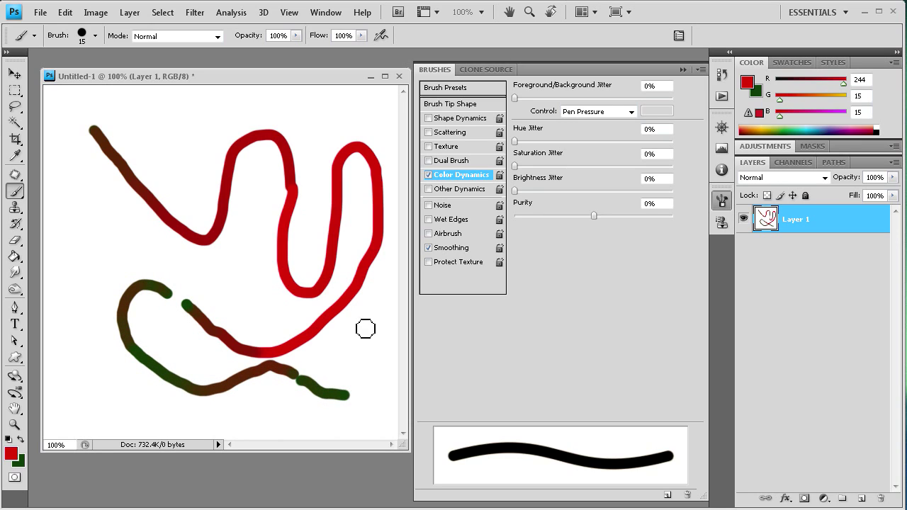
- Paint green-brown pressure colour test strokes and undo them until the canvas is blank
mouse_move(359, 319)
left_mouse_down()
mouse_move(363, 387)
mouse_move(330, 409)
left_mouse_up()
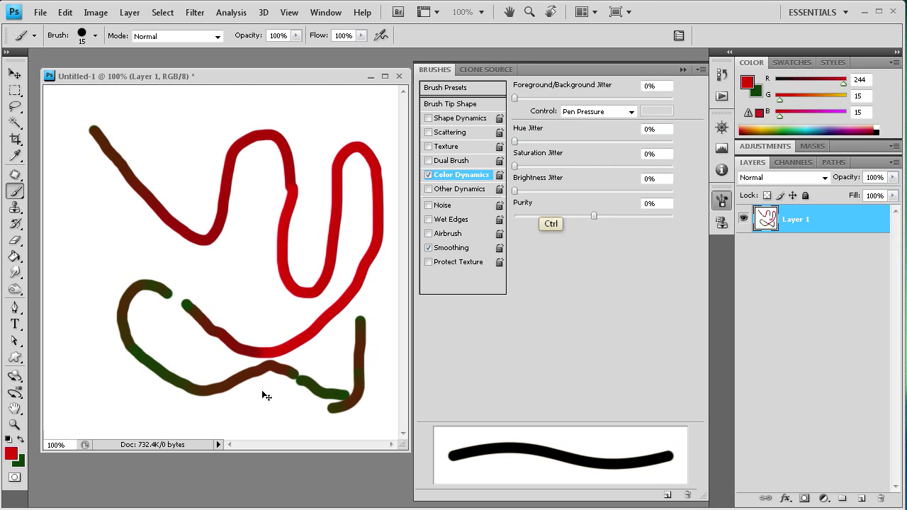
key("ctrl+alt+z")
key("ctrl+alt+z")
key("ctrl+alt+z")
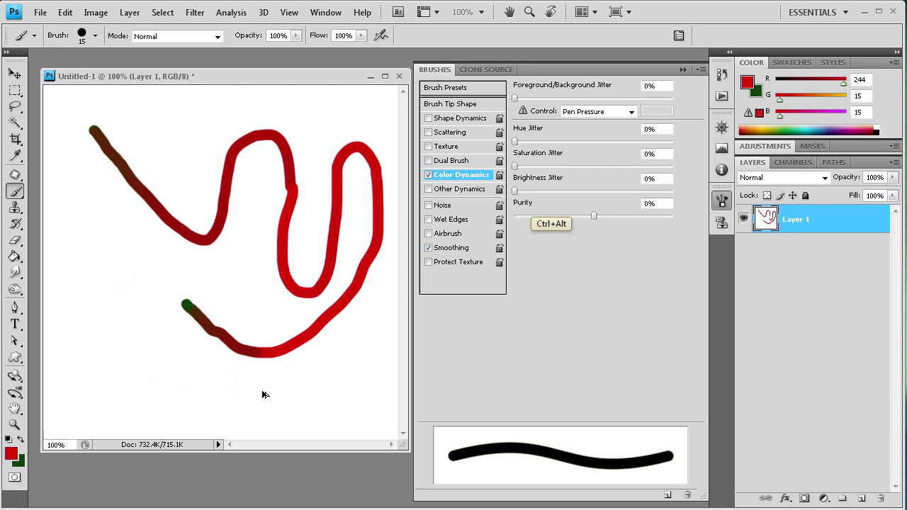
key("ctrl+alt+z")
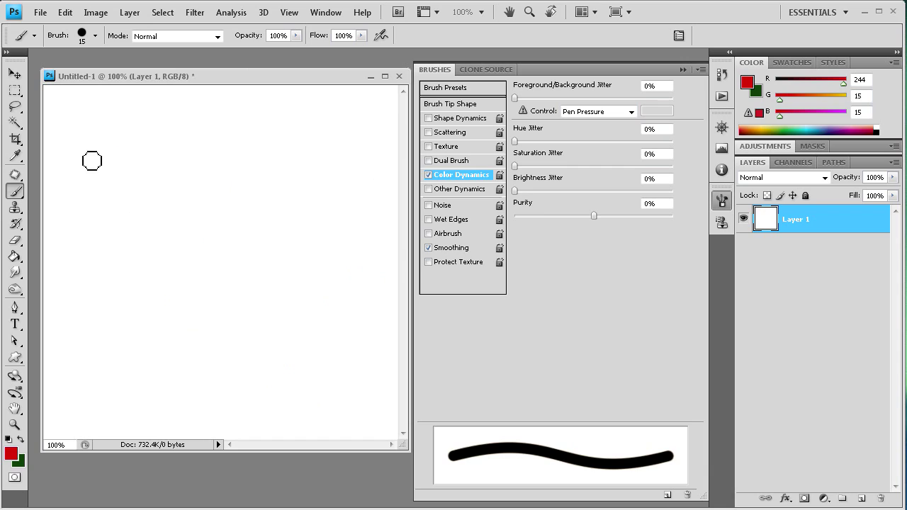
mouse_move(103, 169)
left_mouse_down()
mouse_move(178, 222)
mouse_move(280, 255)
left_mouse_up()
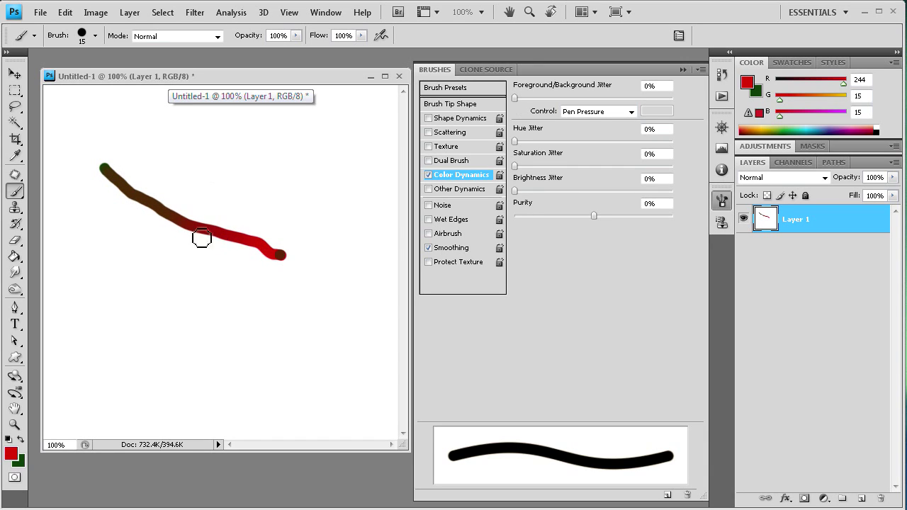
key("ctrl+alt")
key("ctrl+alt+z")
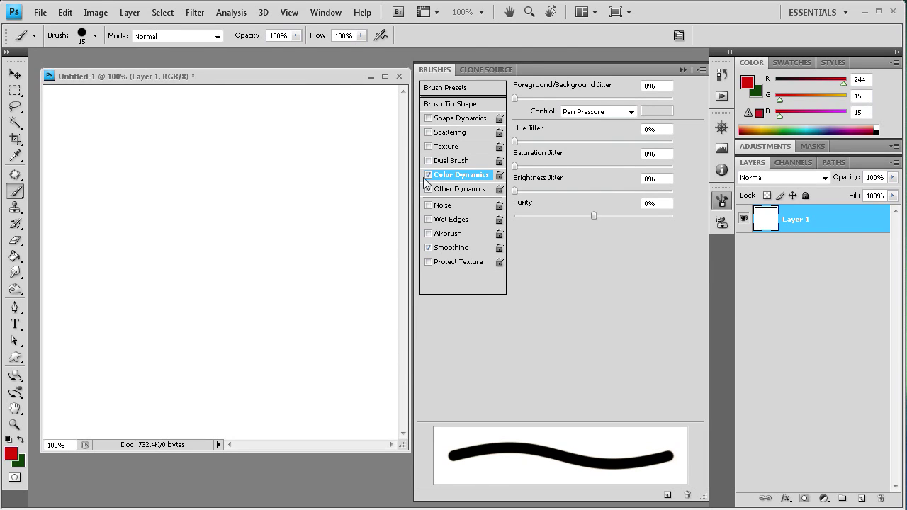
- Swap Color Dynamics for Other Dynamics, reset to black, size 30, and paint test marks
left_click(428, 175)
left_click(432, 188)
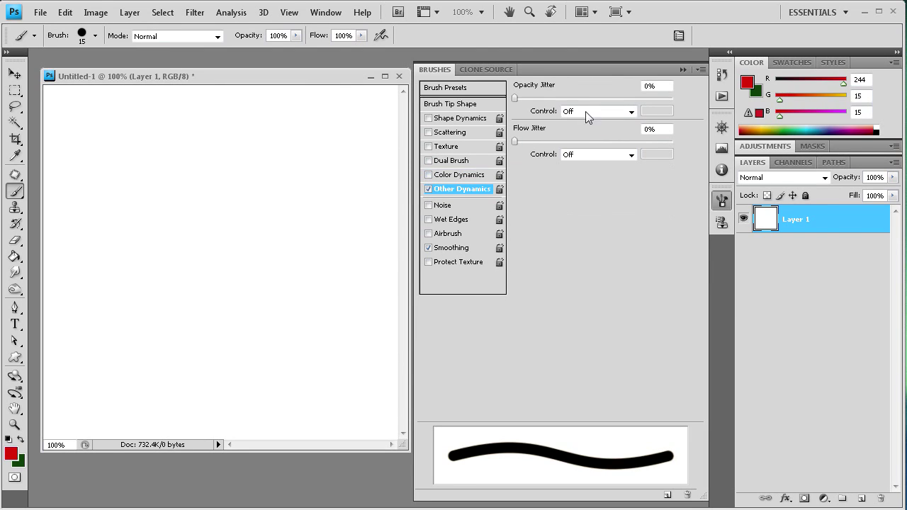
left_click(10, 439)
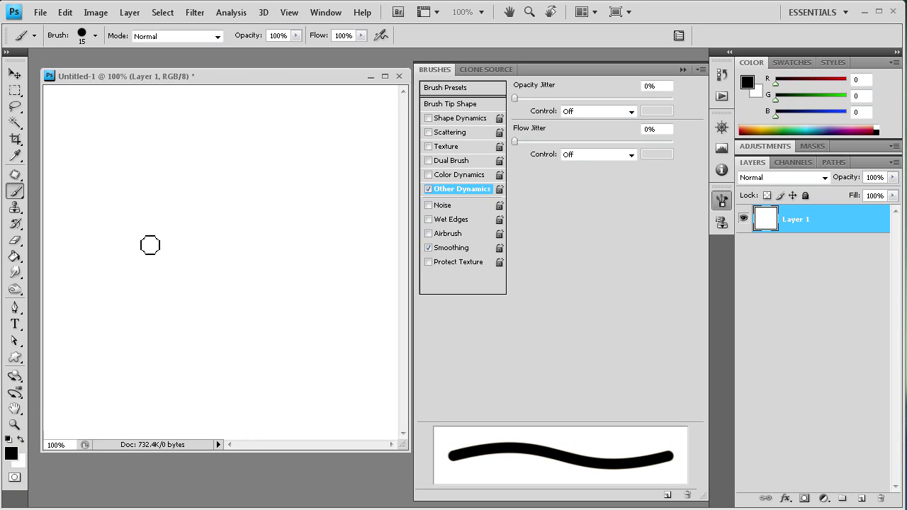
key("bracketright")
key("bracketright")
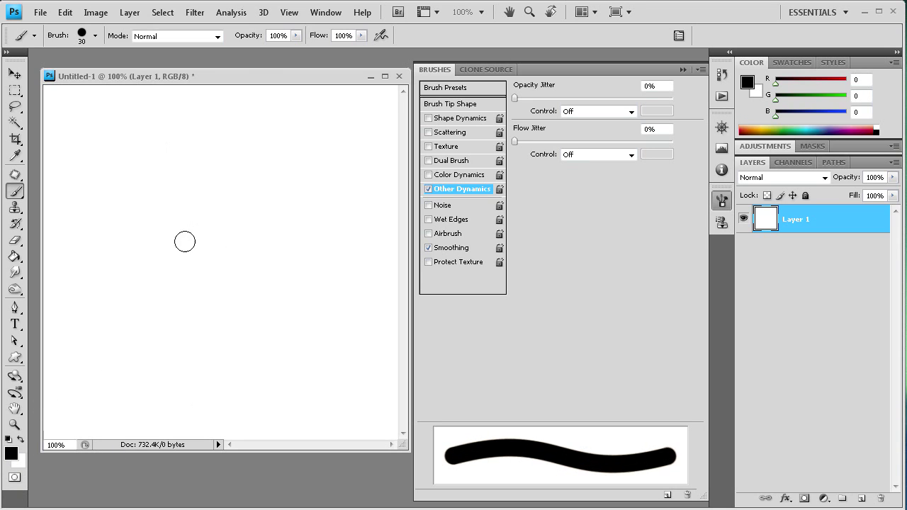
left_click(78, 133)
left_click_drag(79, 132, 210, 247)
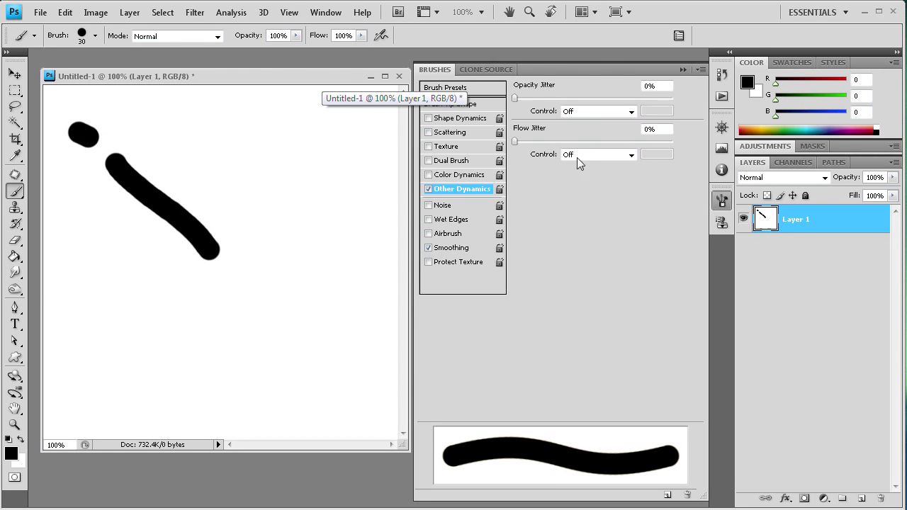
- Set Opacity Jitter Control to Pen Pressure and undo both test marks
left_click(634, 111)
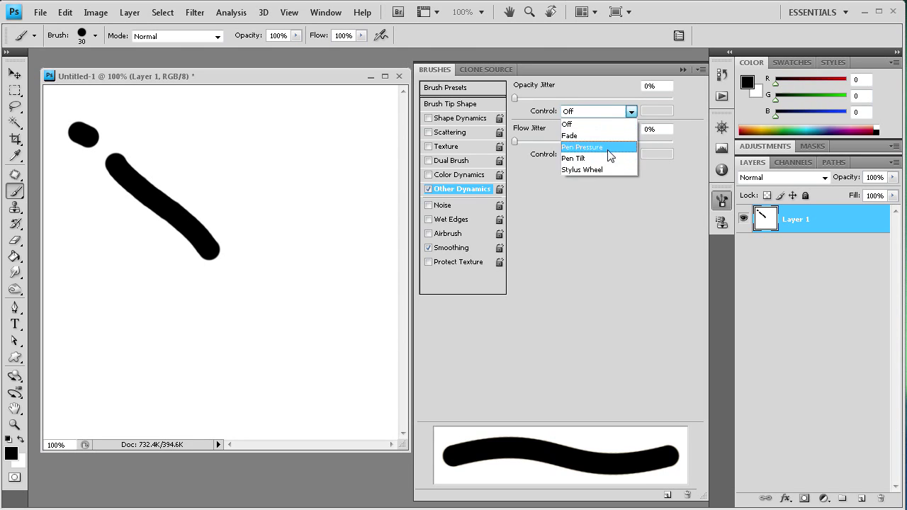
left_click(610, 146)
key("ctrl+alt+z")
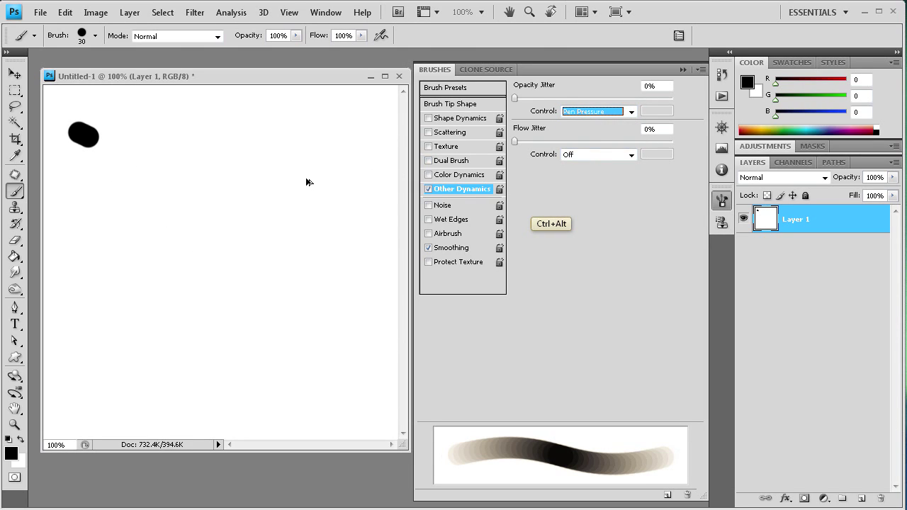
key("ctrl+alt+z")
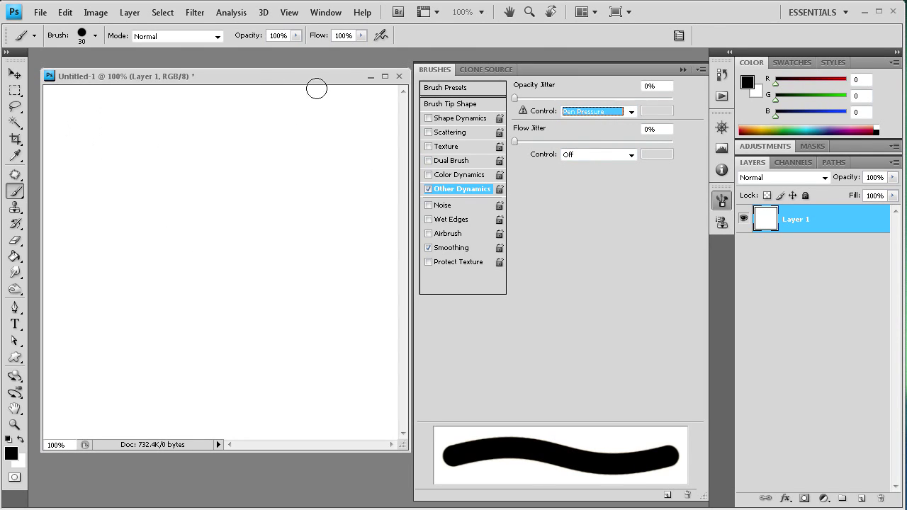
mouse_move(103, 141)
left_mouse_down()
mouse_move(164, 206)
mouse_move(255, 257)
mouse_move(318, 269)
mouse_move(338, 266)
mouse_move(345, 233)
mouse_move(318, 184)
mouse_move(259, 165)
mouse_move(242, 142)
mouse_move(295, 125)
mouse_move(331, 135)
mouse_move(358, 159)
mouse_move(366, 185)
mouse_move(364, 319)
mouse_move(328, 387)
mouse_move(306, 408)
mouse_move(275, 420)
mouse_move(234, 409)
mouse_move(167, 342)
left_mouse_up()
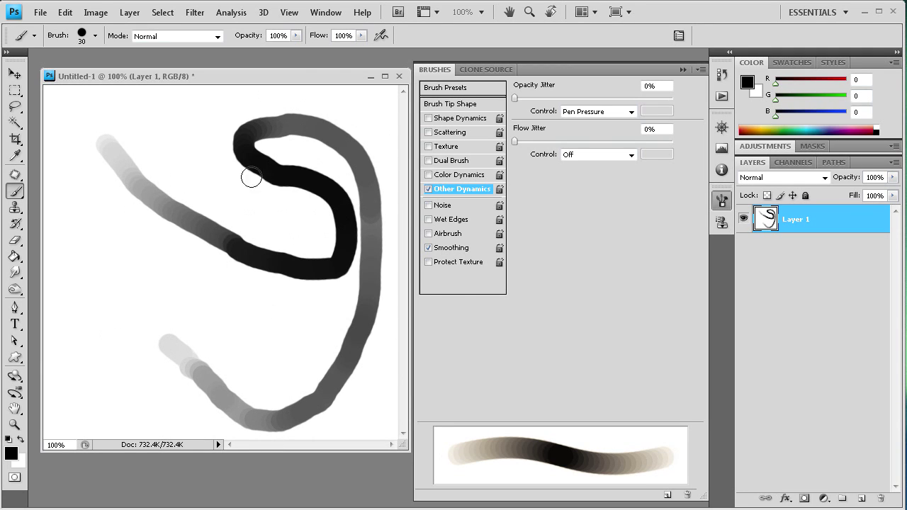
key("ctrl+alt")
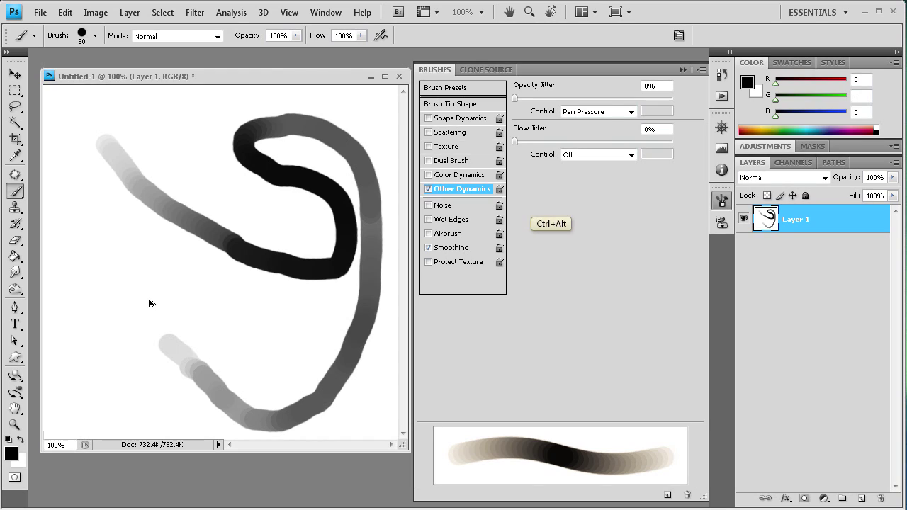
key("ctrl+alt+z")
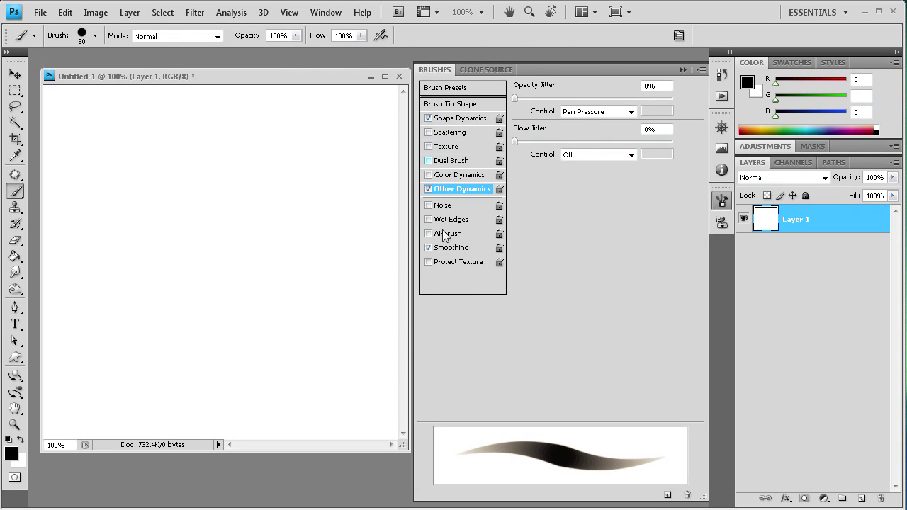
- Combine pressure-driven size and opacity, paint two tapered test strokes, then undo them
left_click(448, 118)
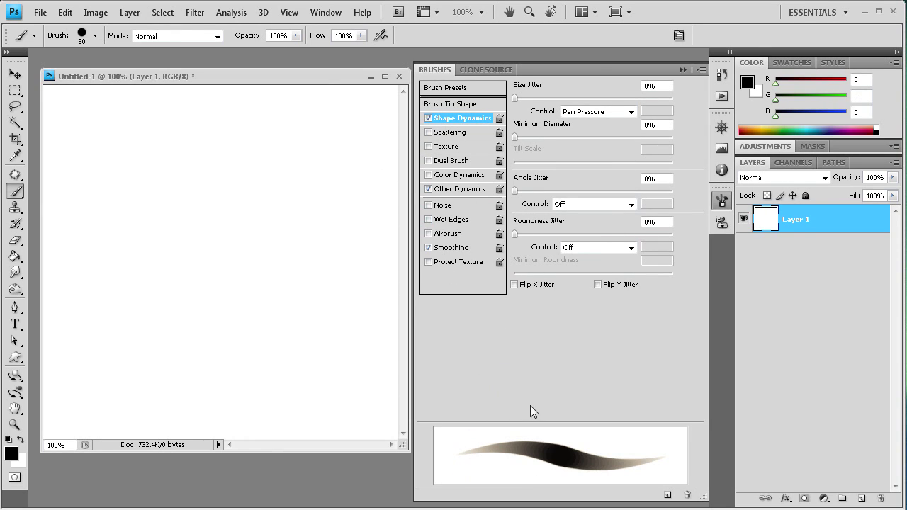
left_click(447, 190)
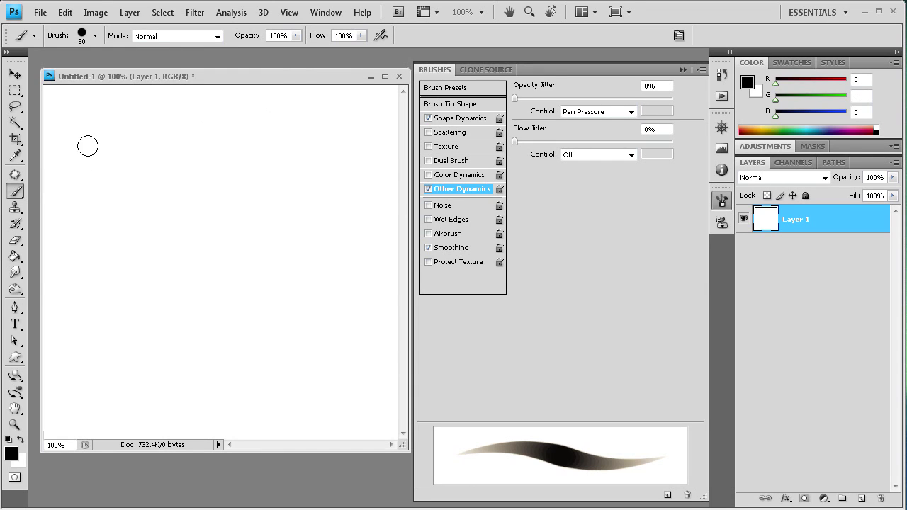
mouse_move(93, 150)
left_mouse_down()
mouse_move(130, 207)
mouse_move(170, 230)
mouse_move(192, 225)
mouse_move(231, 158)
mouse_move(260, 148)
mouse_move(280, 184)
mouse_move(278, 259)
mouse_move(298, 286)
mouse_move(311, 283)
mouse_move(339, 158)
mouse_move(372, 257)
left_mouse_up()
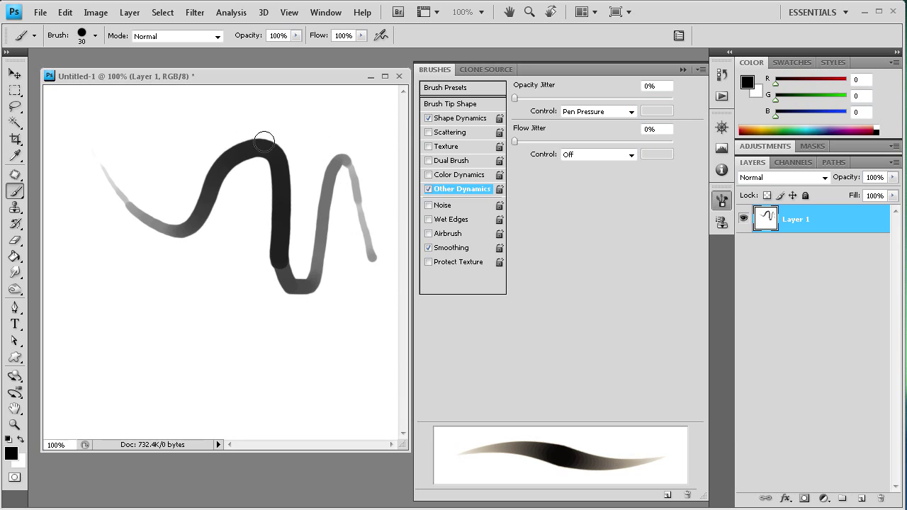
mouse_move(250, 356)
left_mouse_down()
mouse_move(278, 332)
mouse_move(252, 322)
mouse_move(214, 344)
mouse_move(146, 355)
mouse_move(172, 285)
mouse_move(218, 268)
mouse_move(339, 330)
left_mouse_up()
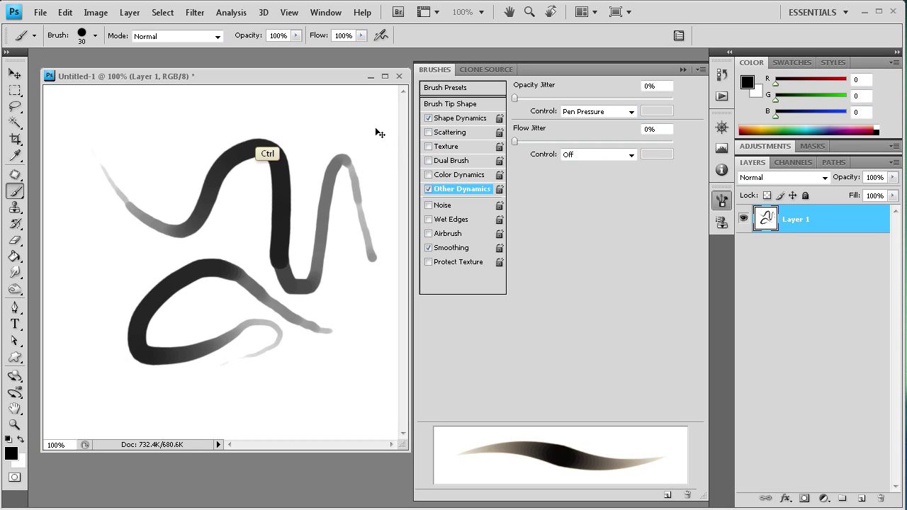
key("ctrl+alt+z")
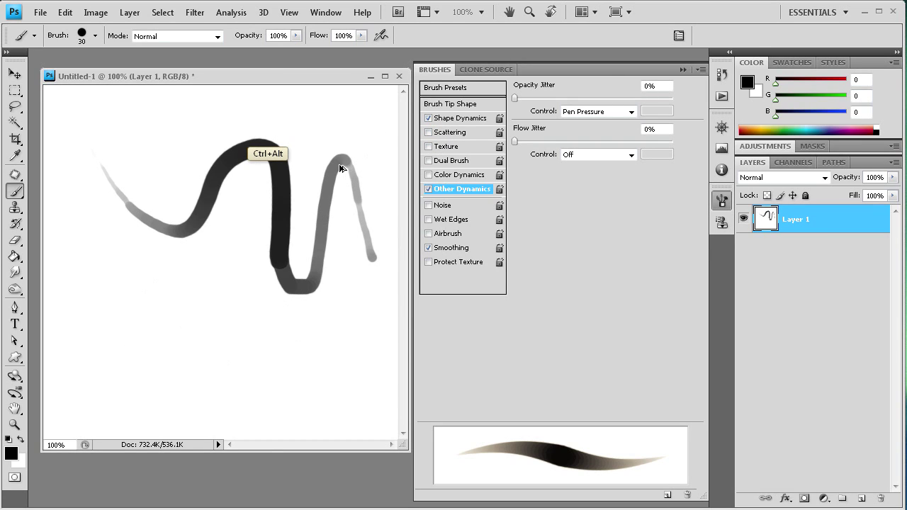
key("ctrl+alt+z")
key("ctrl+alt+z")
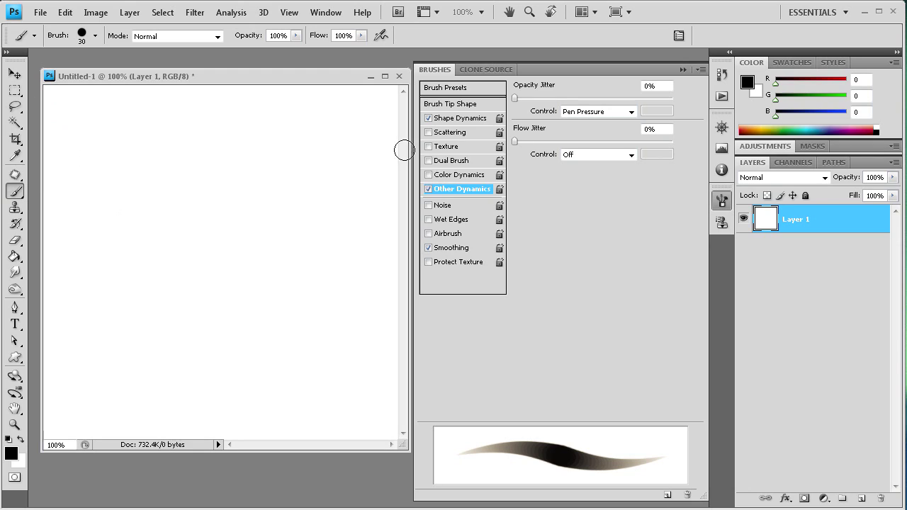
- Turn off Other Dynamics and set the foreground colour to dark green #216005
left_click(428, 190)
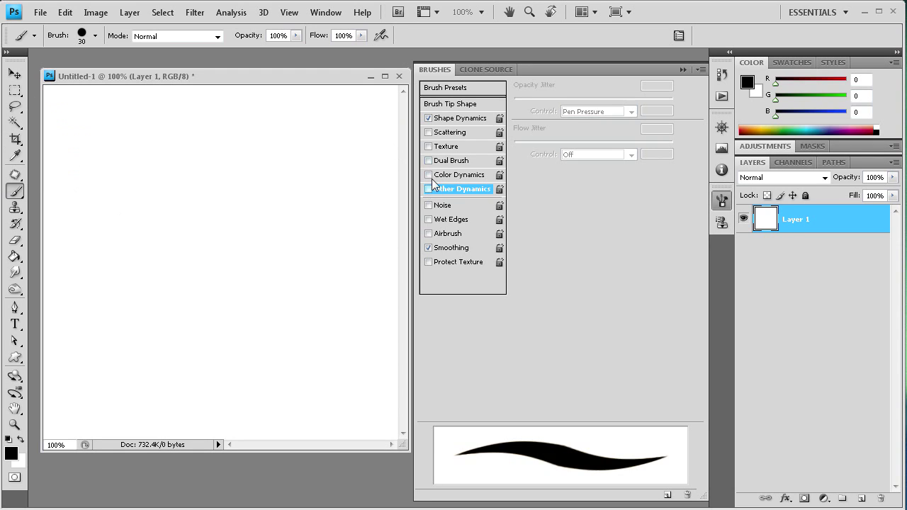
left_click(446, 119)
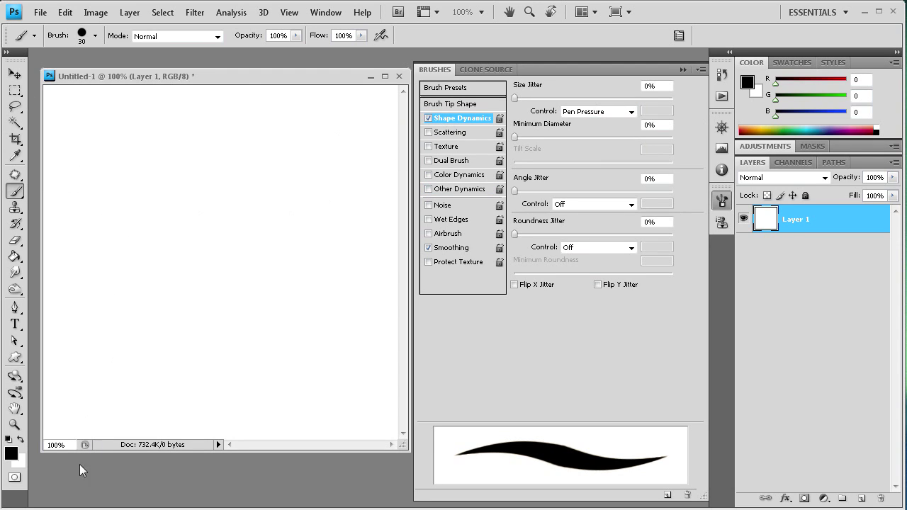
left_click(9, 454)
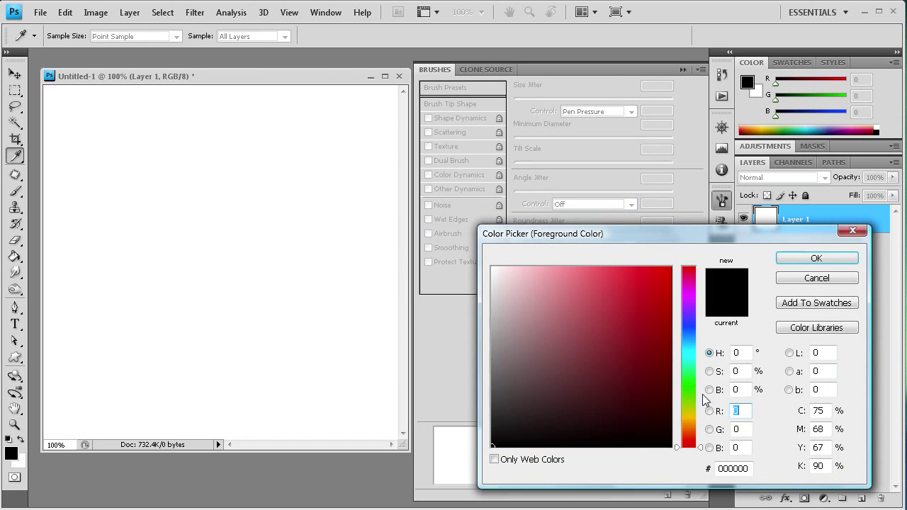
left_click(677, 397)
left_click(661, 378)
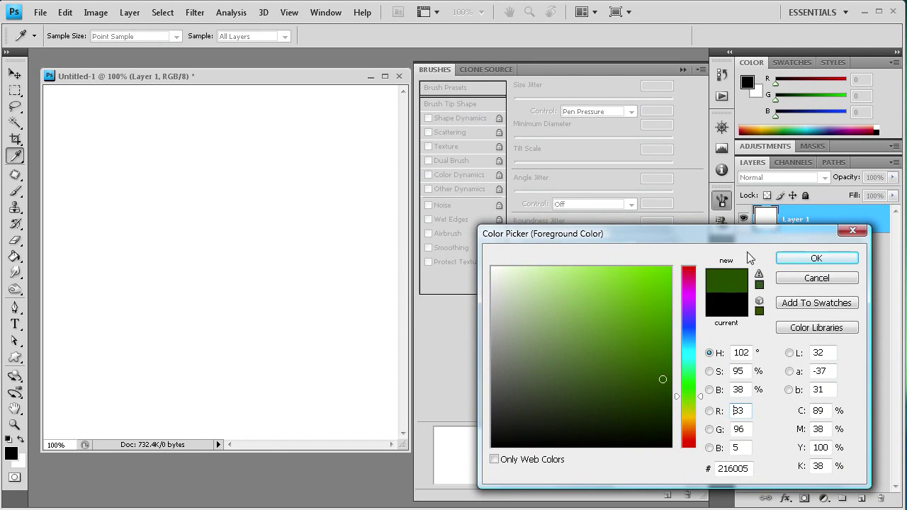
left_click(794, 258)
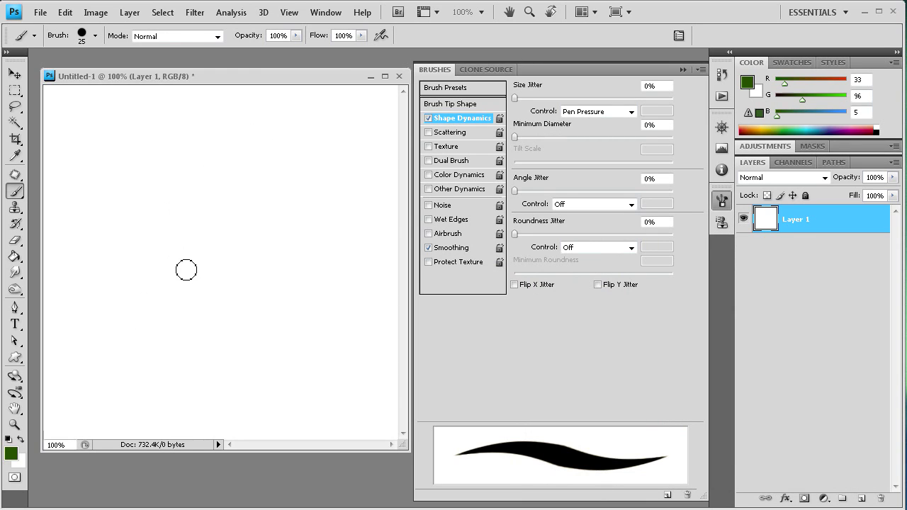
- Shrink the brush to size 20 and scribble a zigzag tree shape down the canvas
key("bracketleft")
key("bracketleft")
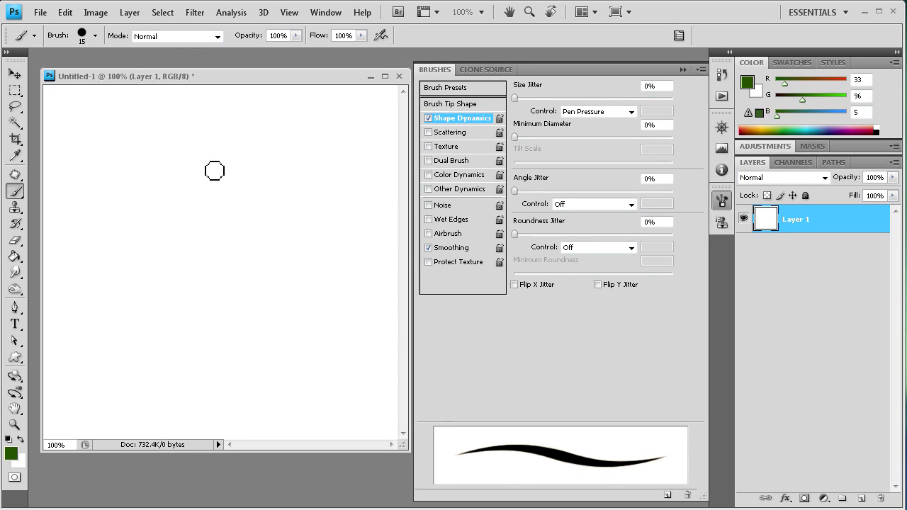
mouse_move(202, 157)
left_mouse_down()
mouse_move(243, 163)
mouse_move(203, 176)
mouse_move(264, 181)
mouse_move(173, 196)
mouse_move(281, 196)
mouse_move(163, 221)
mouse_move(260, 220)
mouse_move(139, 251)
left_mouse_up()
mouse_move(260, 252)
left_mouse_down()
mouse_move(196, 274)
mouse_move(83, 335)
left_mouse_up()
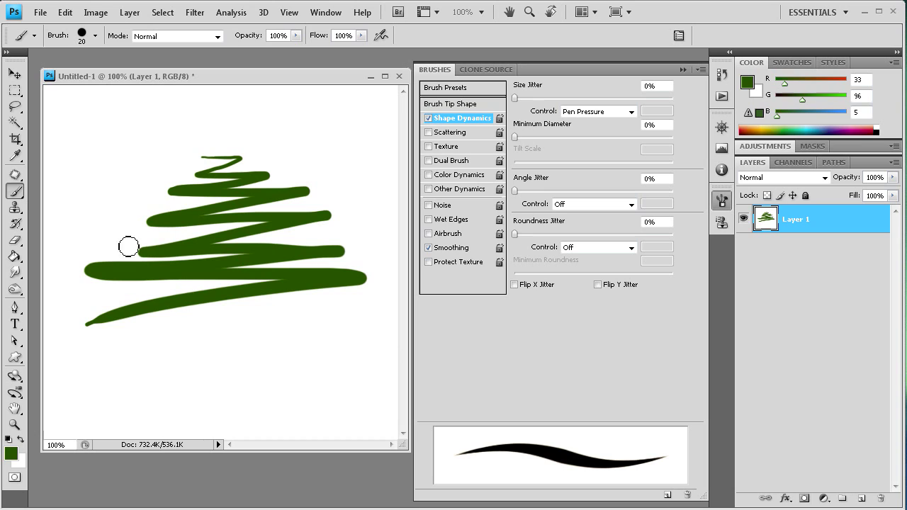
left_click(11, 453)
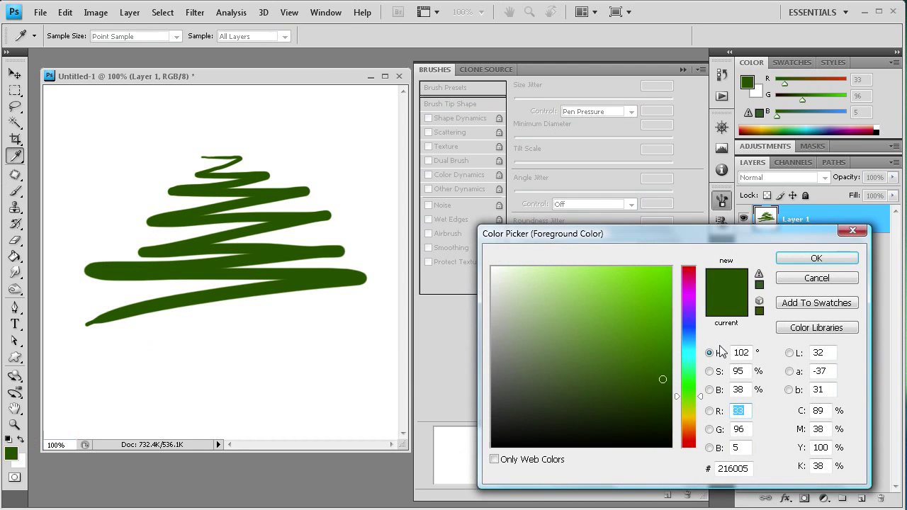
- Change the foreground colour to brown (563e03) and paint a trunk beneath the tree
left_click_drag(675, 397, 673, 428)
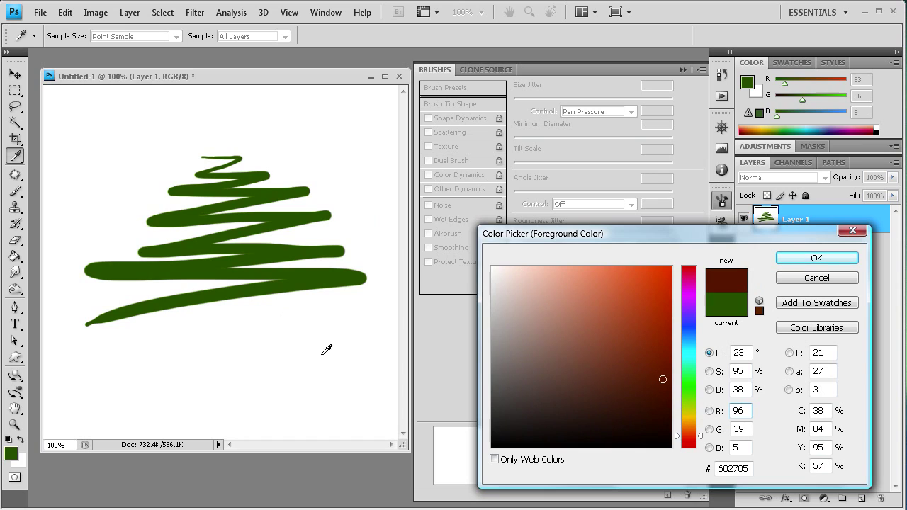
left_click_drag(675, 435, 677, 425)
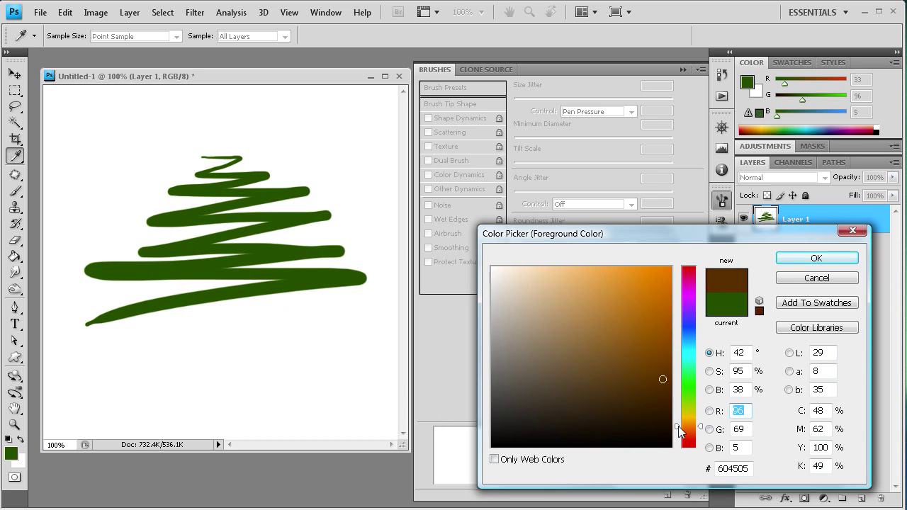
left_click(813, 259)
mouse_move(224, 305)
left_mouse_down()
mouse_move(222, 328)
mouse_move(249, 330)
mouse_move(249, 300)
mouse_move(230, 301)
mouse_move(237, 313)
mouse_move(226, 318)
mouse_move(248, 315)
mouse_move(248, 330)
mouse_move(231, 310)
mouse_move(241, 312)
mouse_move(230, 322)
mouse_move(223, 315)
mouse_move(228, 329)
mouse_move(252, 337)
left_mouse_up()
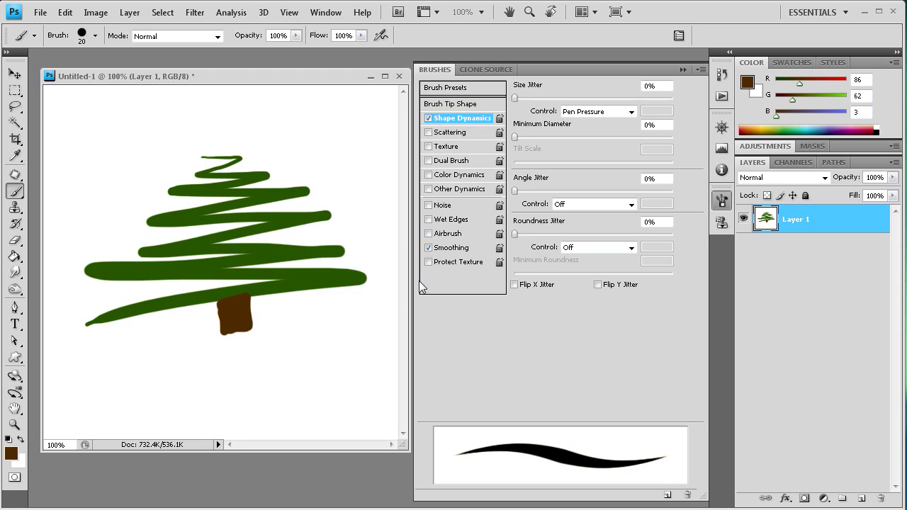